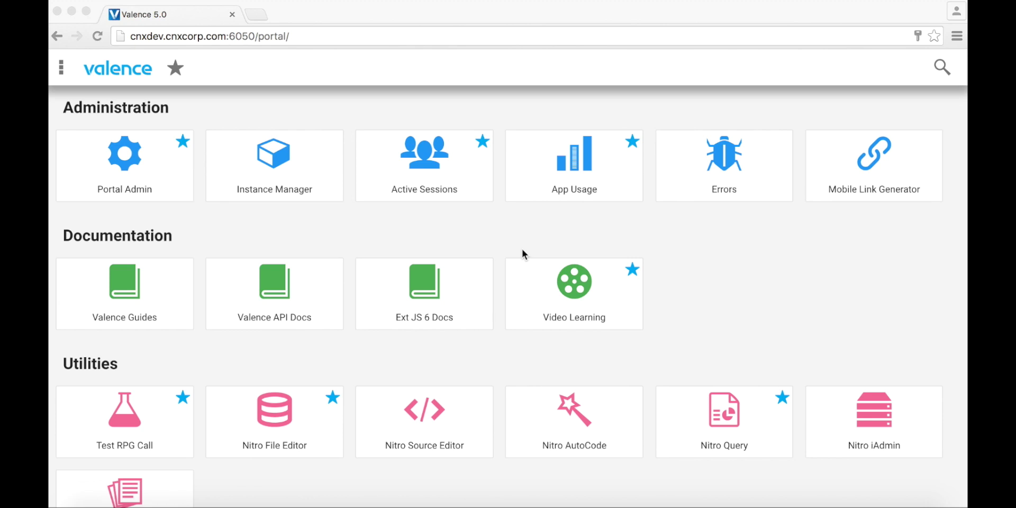
Open Portal Admin and review its settings from Licensing through Log Settings
click(161, 169)
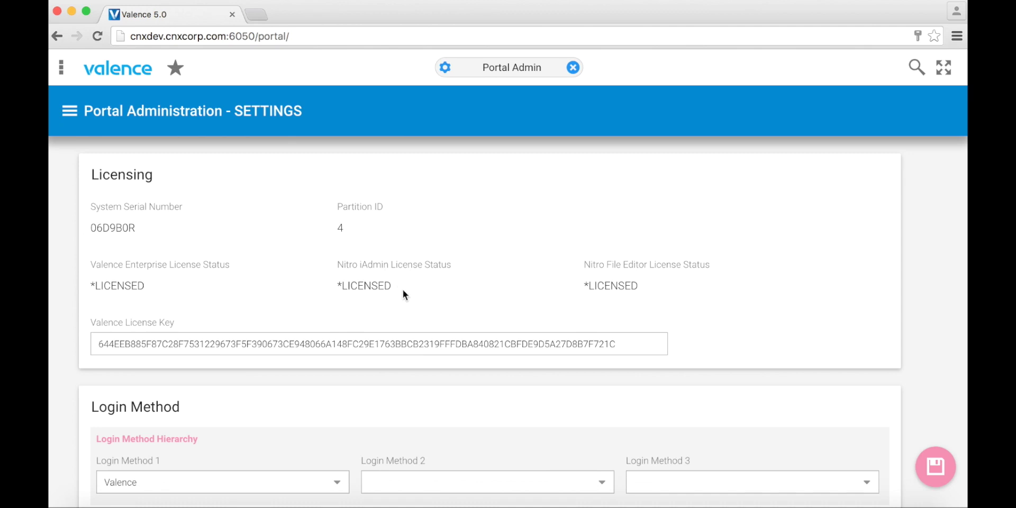
scroll(403, 291, down, 5)
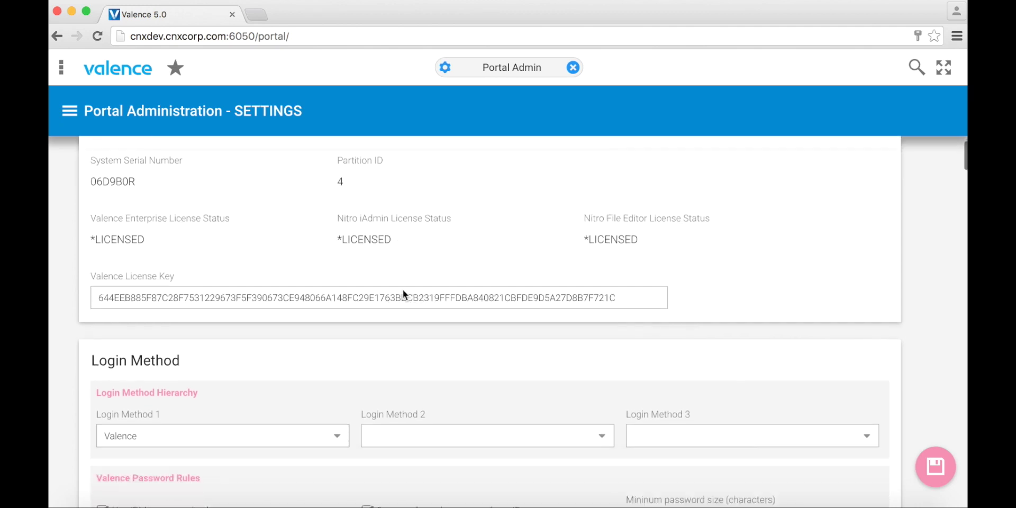
scroll(403, 292, down, 9)
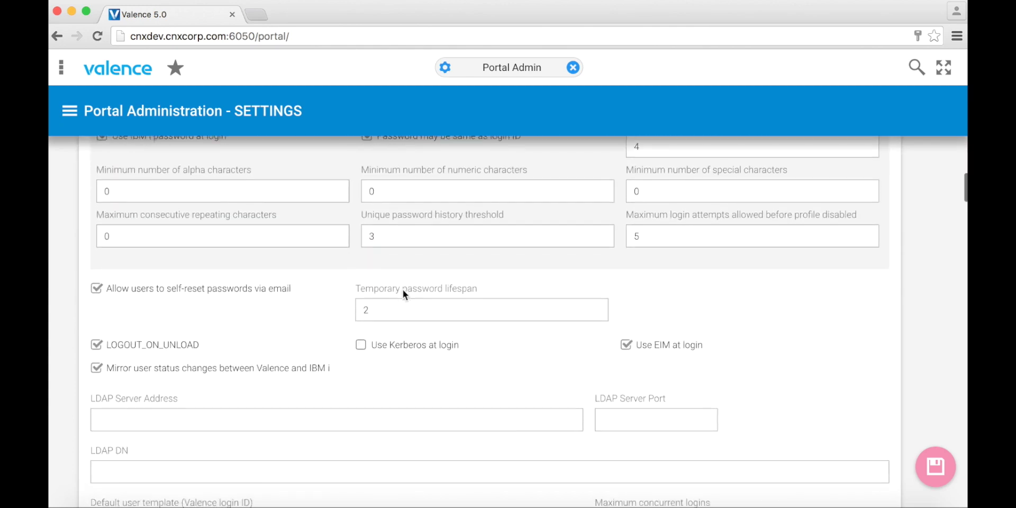
scroll(403, 291, down, 5)
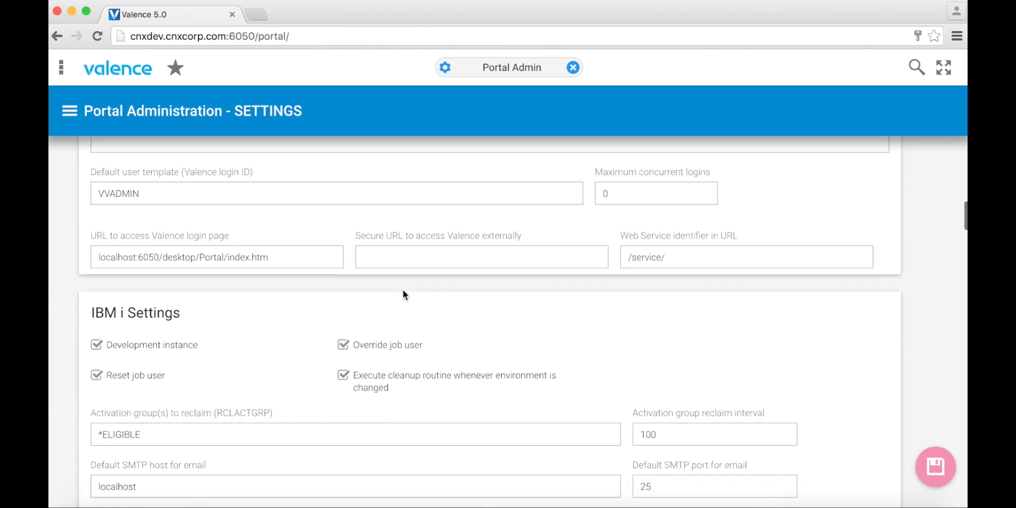
scroll(402, 290, down, 3)
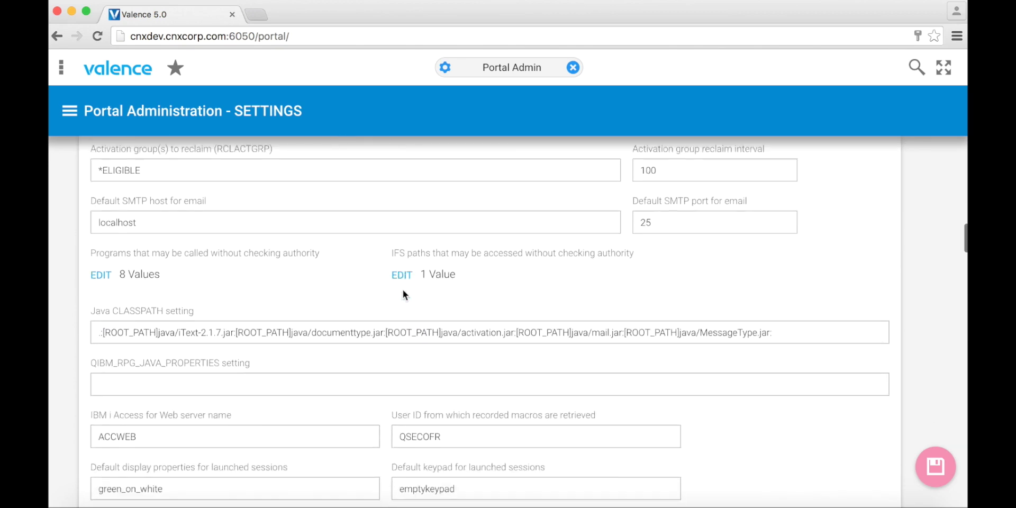
scroll(403, 290, down, 7)
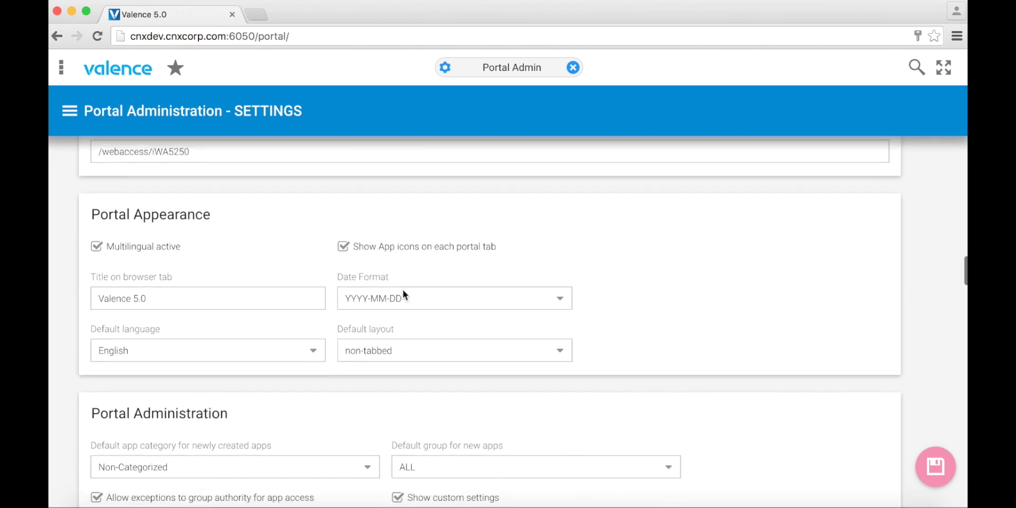
scroll(402, 290, down, 10)
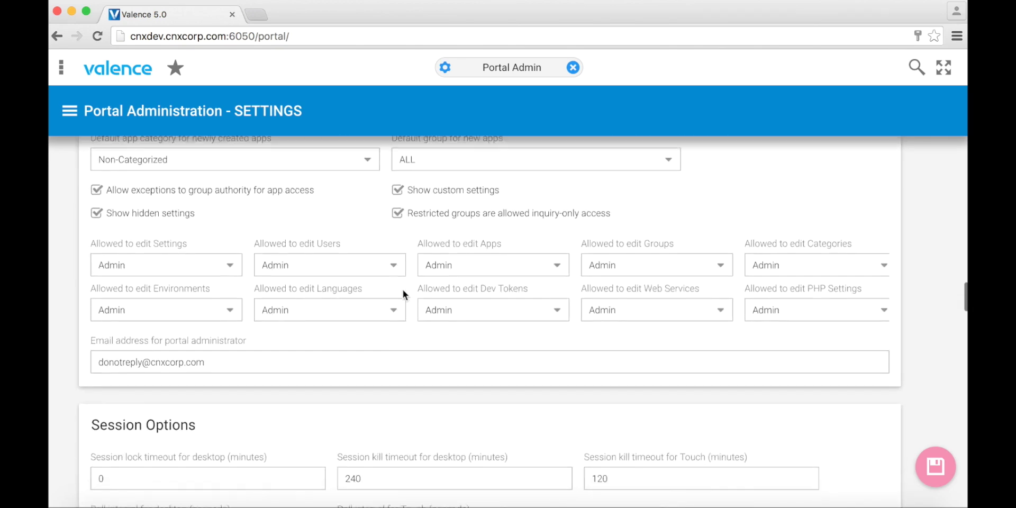
scroll(403, 290, down, 5)
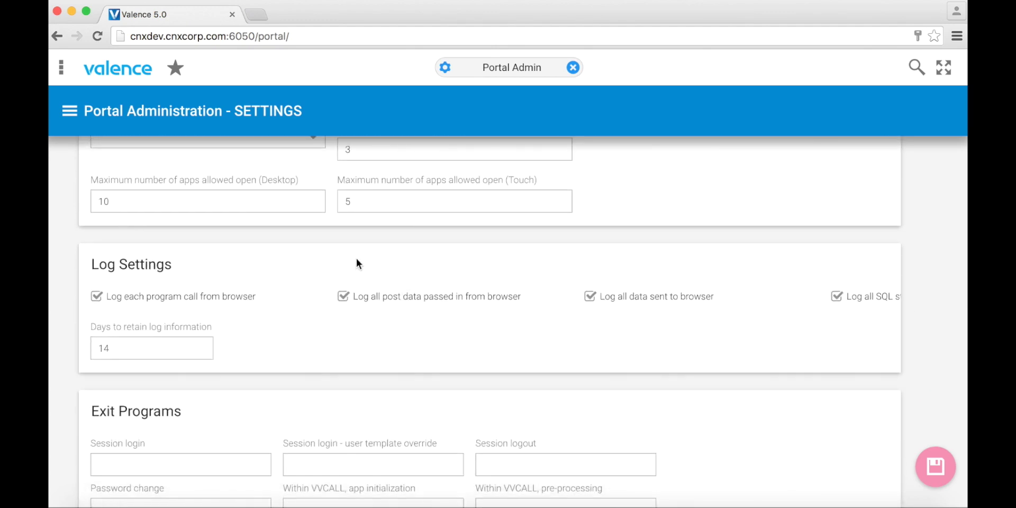
Collapse and re-expand the Log Settings section, and save the portal settings
click(355, 255)
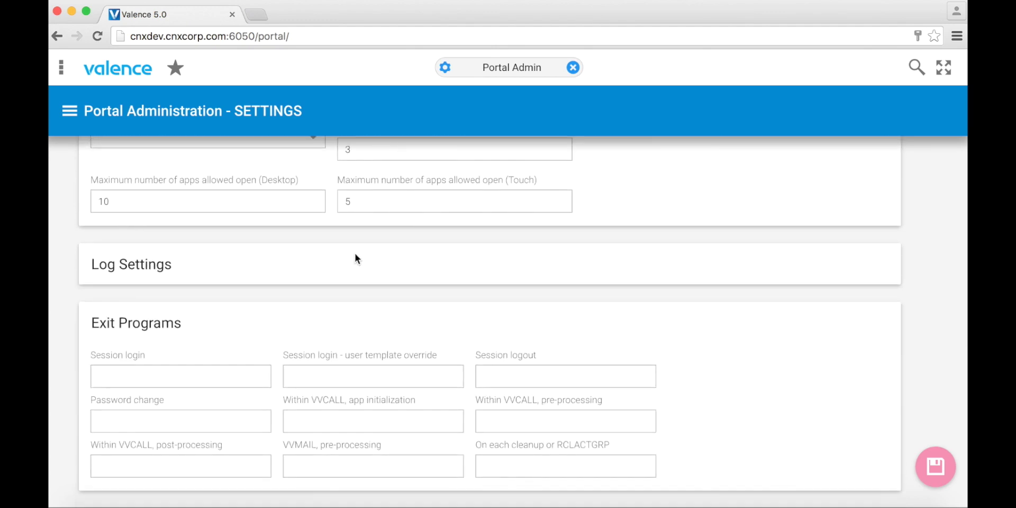
click(355, 255)
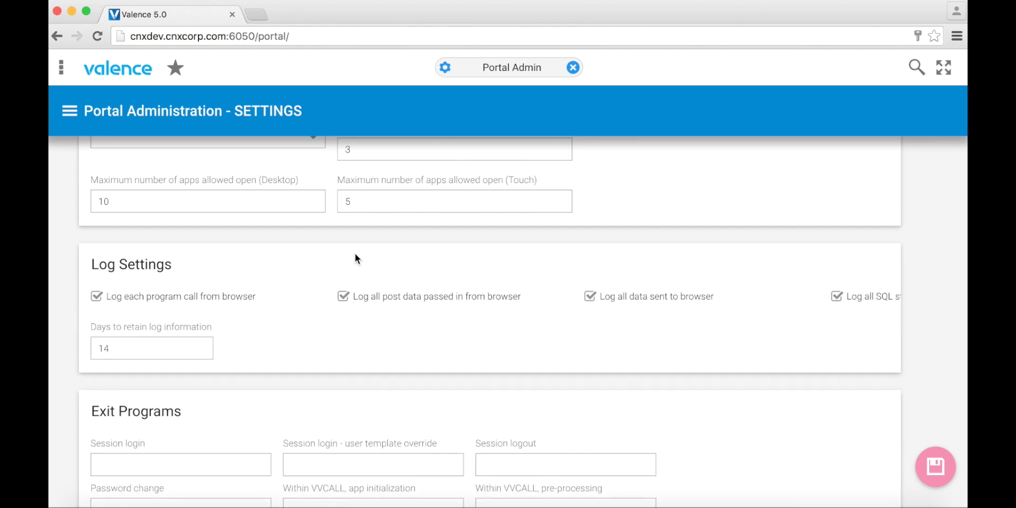
click(932, 468)
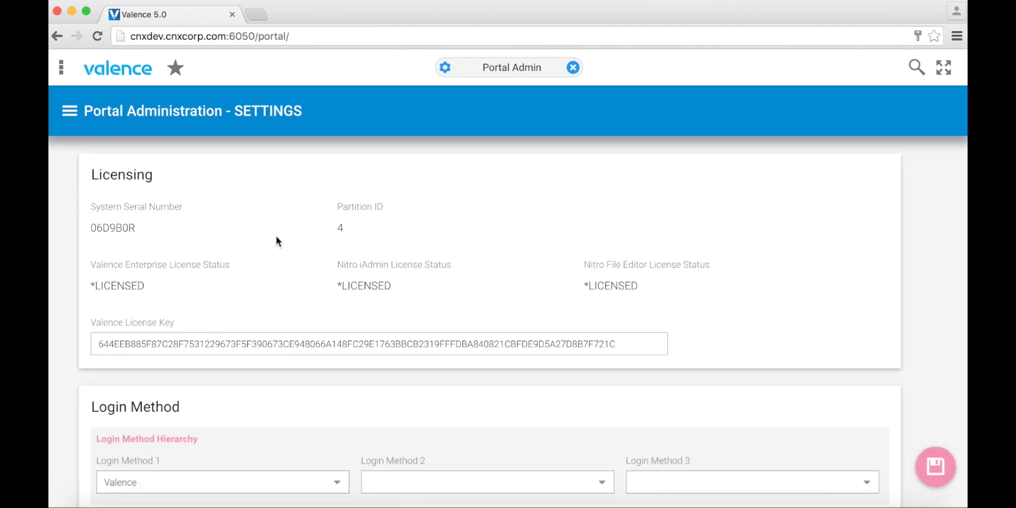
Review the first user's record and its Allowed Apps in the Users section, save it, and view that user's row actions
click(70, 113)
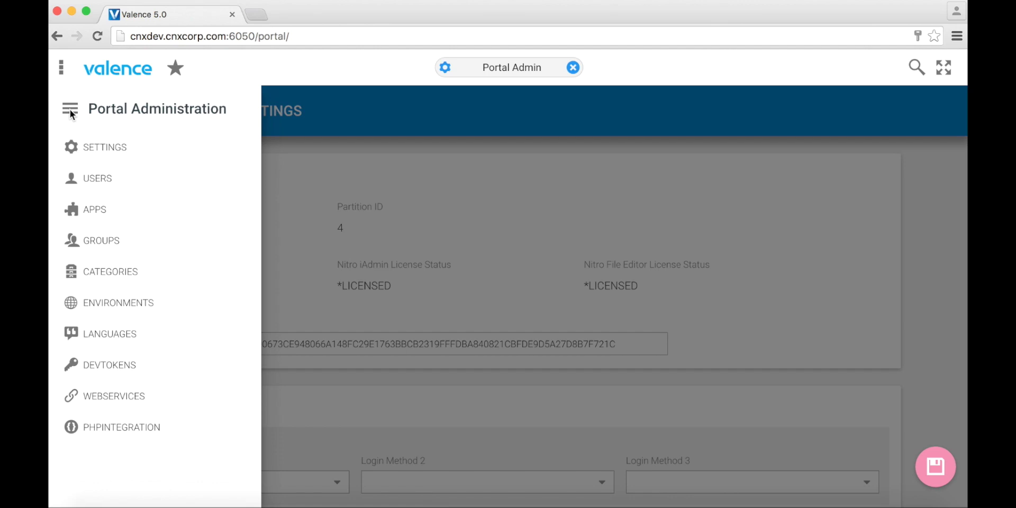
click(96, 179)
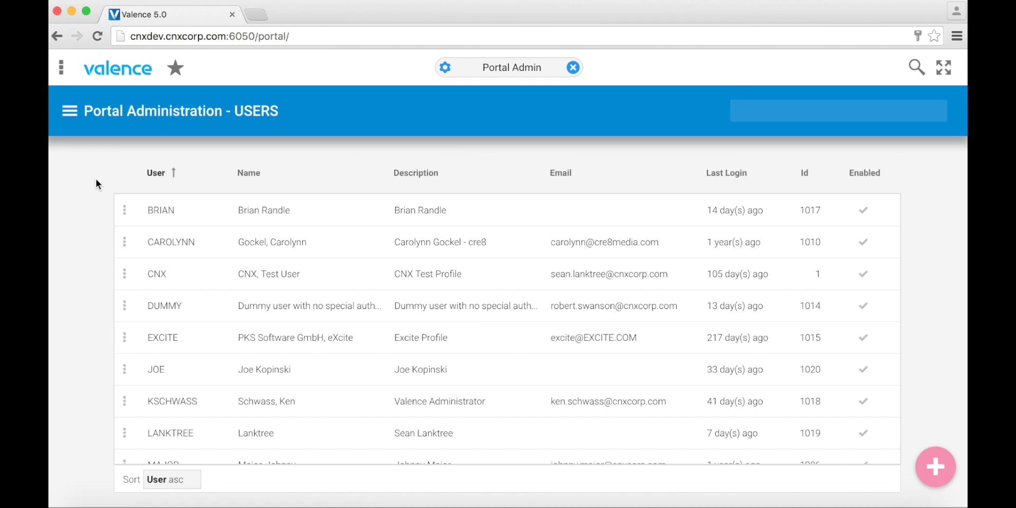
click(162, 209)
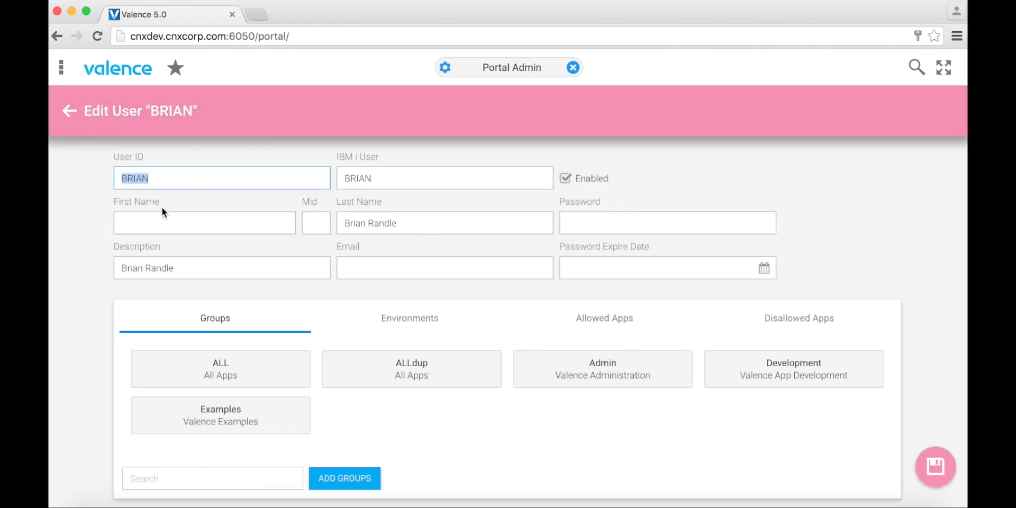
click(412, 330)
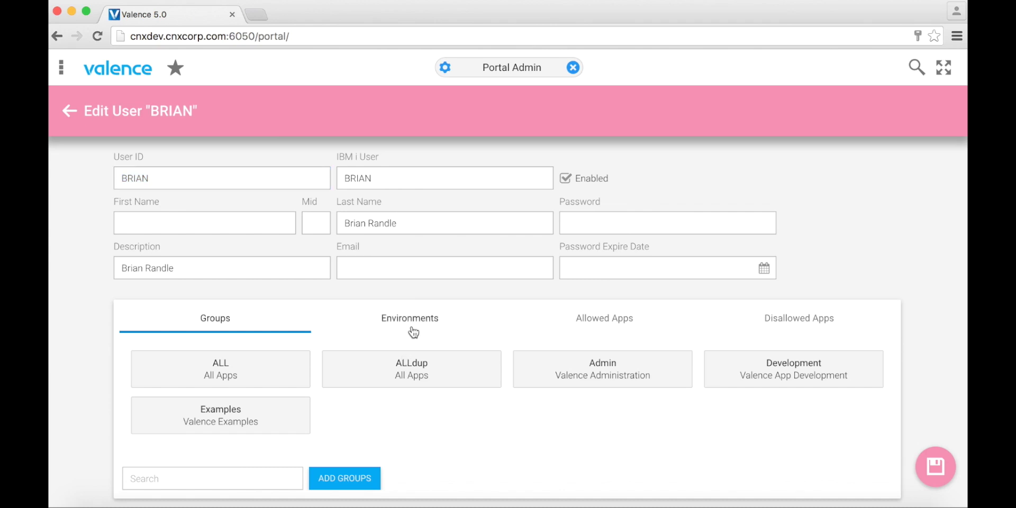
click(622, 321)
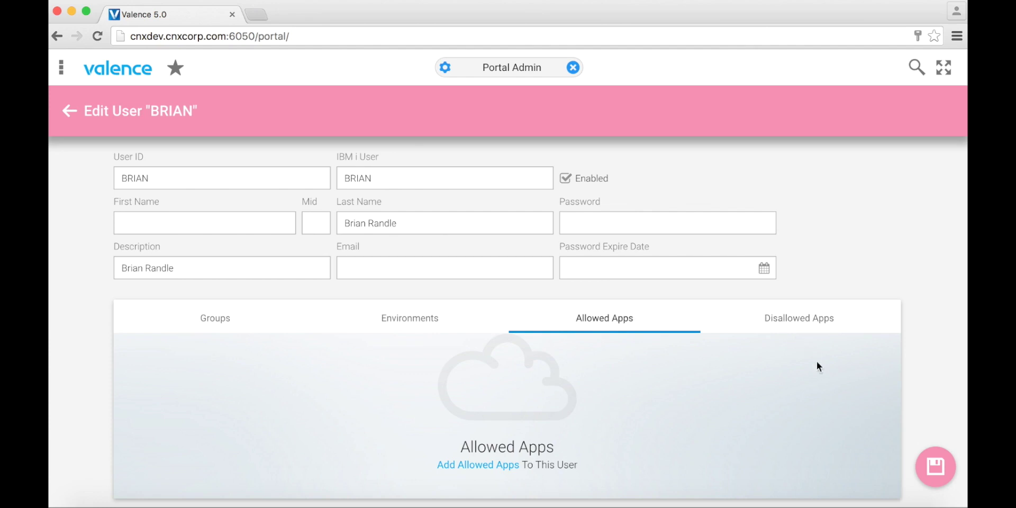
click(936, 469)
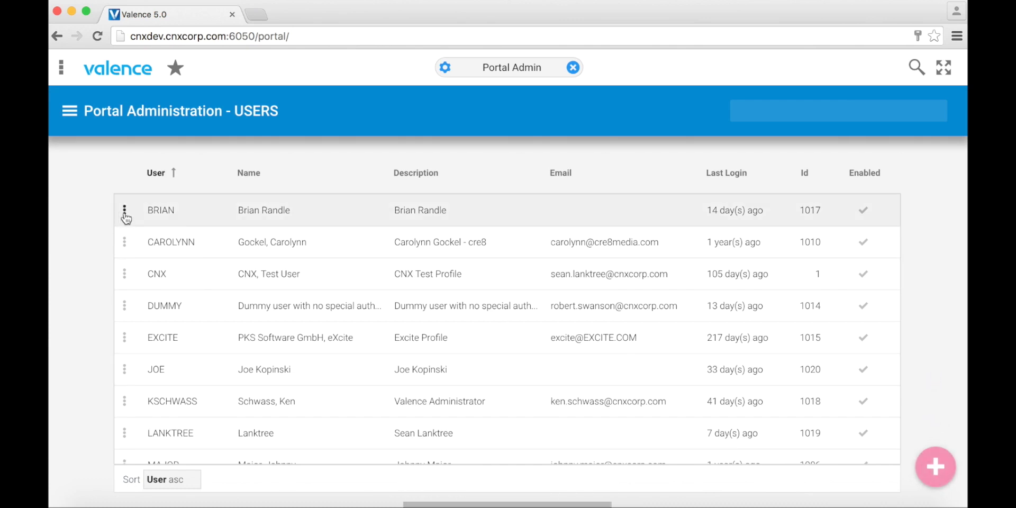
click(124, 212)
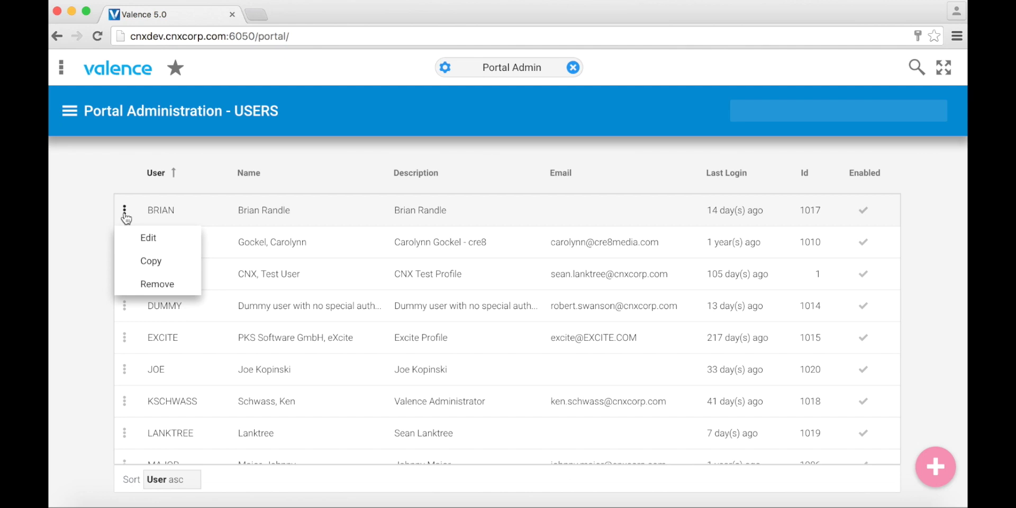
click(66, 116)
Open the Active Sessions app from the Apps section, review its Settings, Groups and Translations, and save it
click(67, 114)
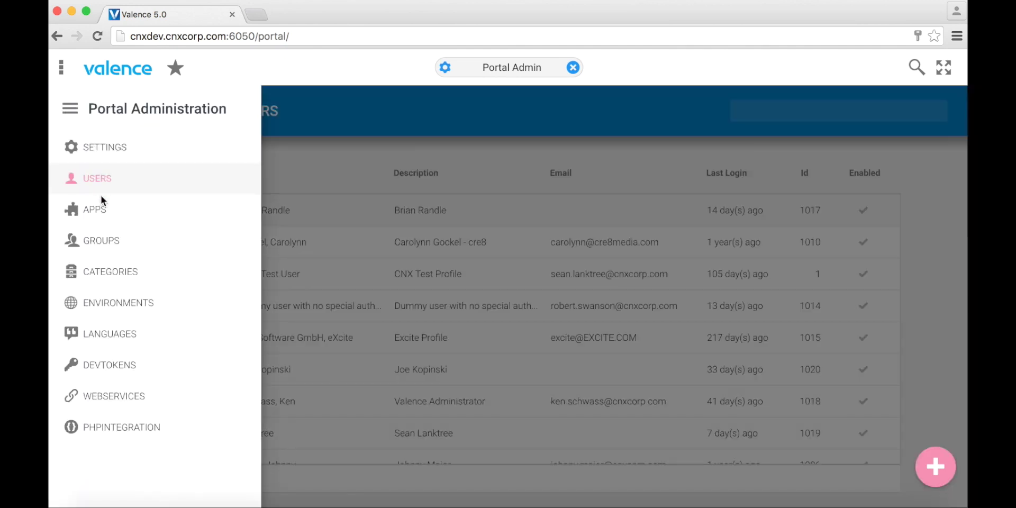
click(102, 210)
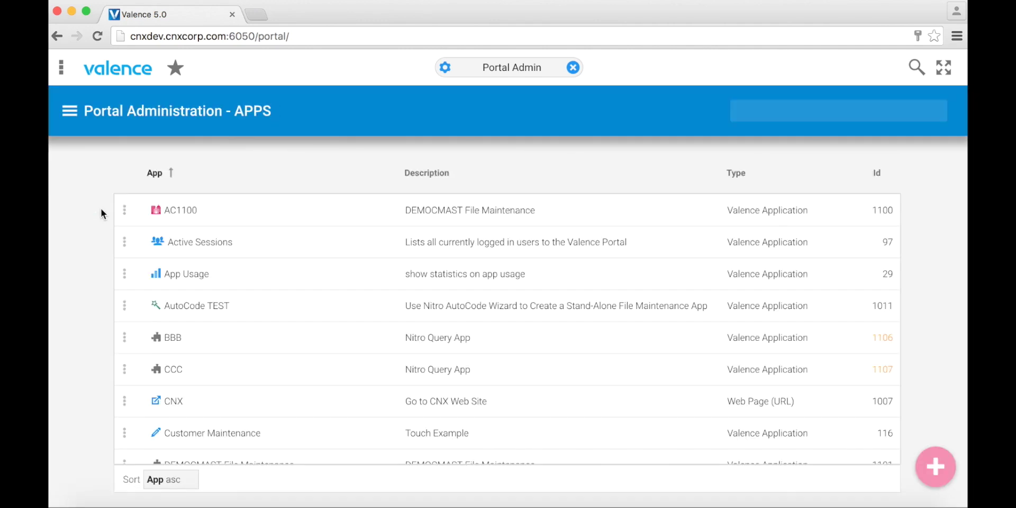
click(193, 242)
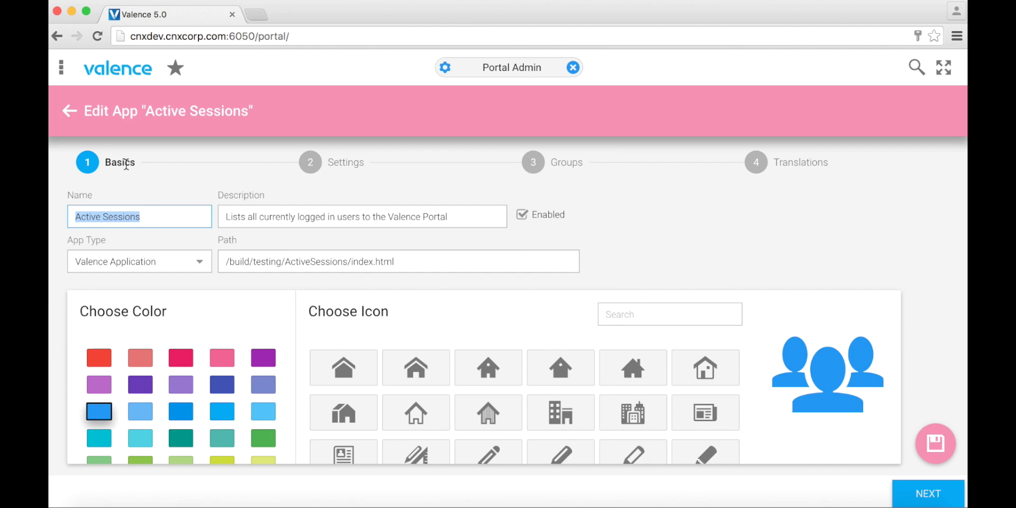
click(316, 167)
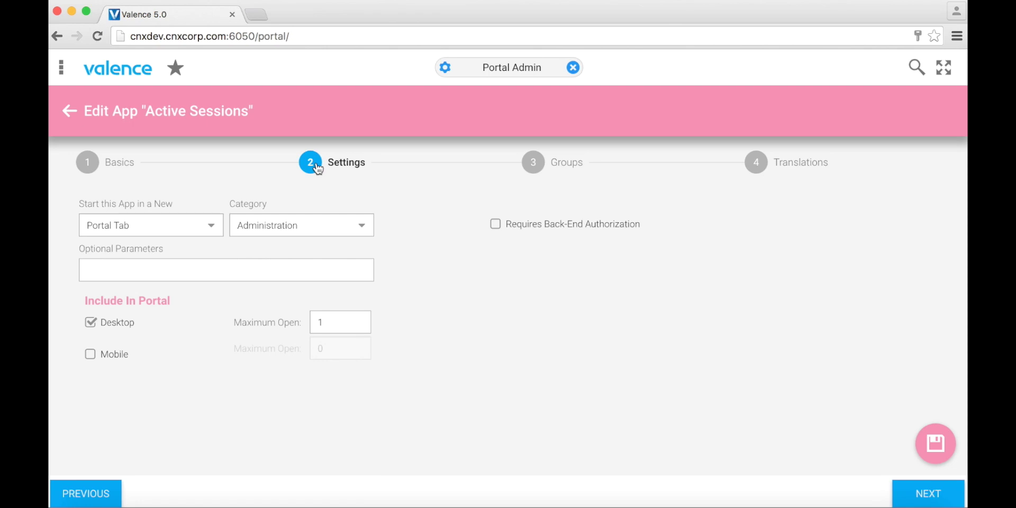
click(533, 165)
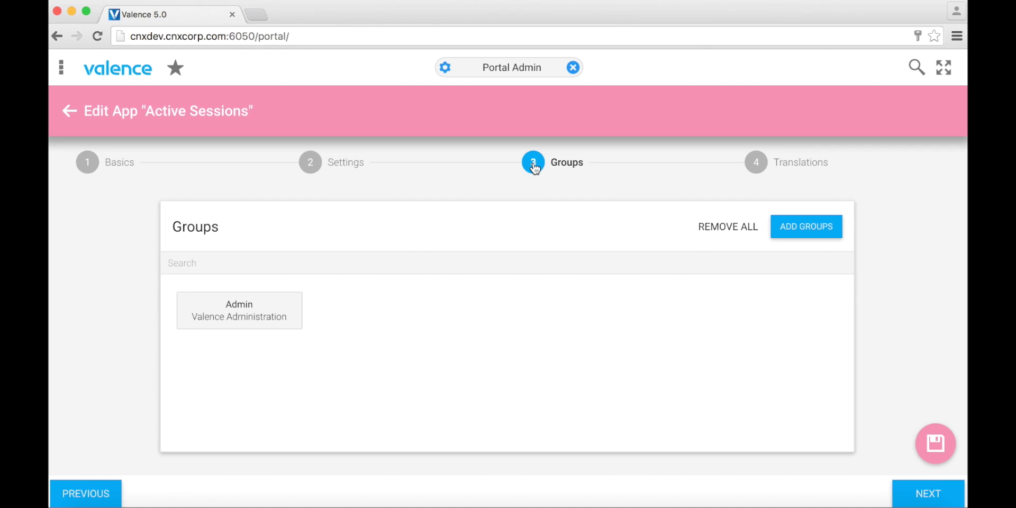
click(760, 168)
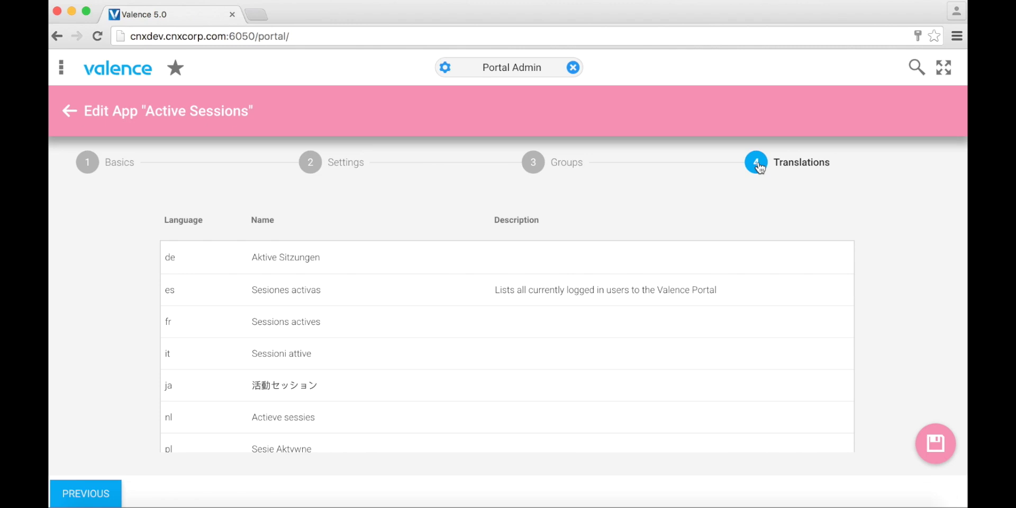
click(936, 440)
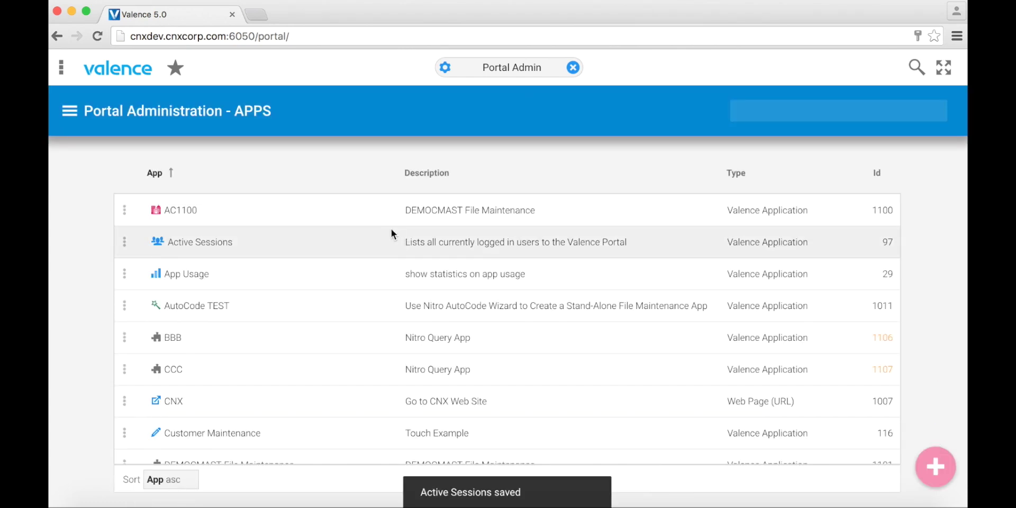
Open the Groups section, switch it to list view and back to tile view, and refresh the groups
click(69, 112)
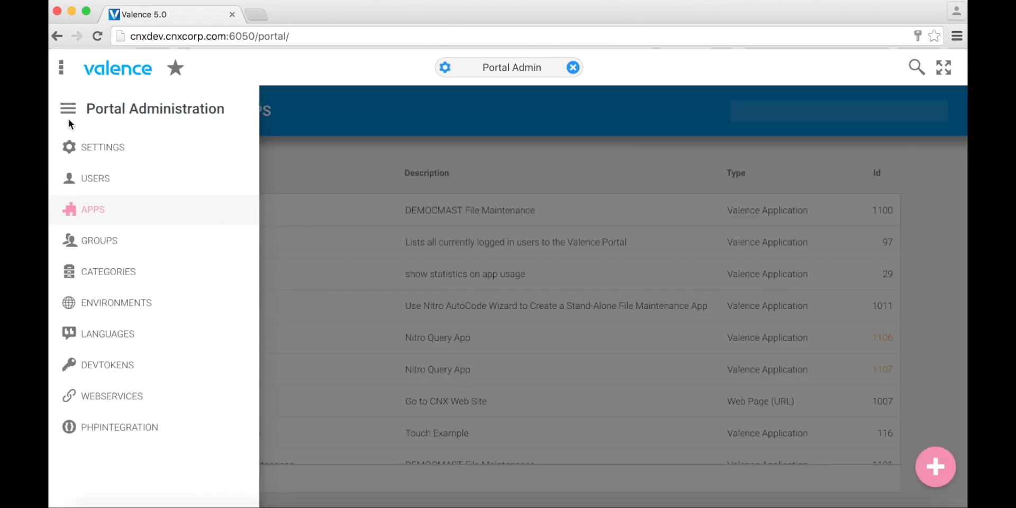
click(116, 240)
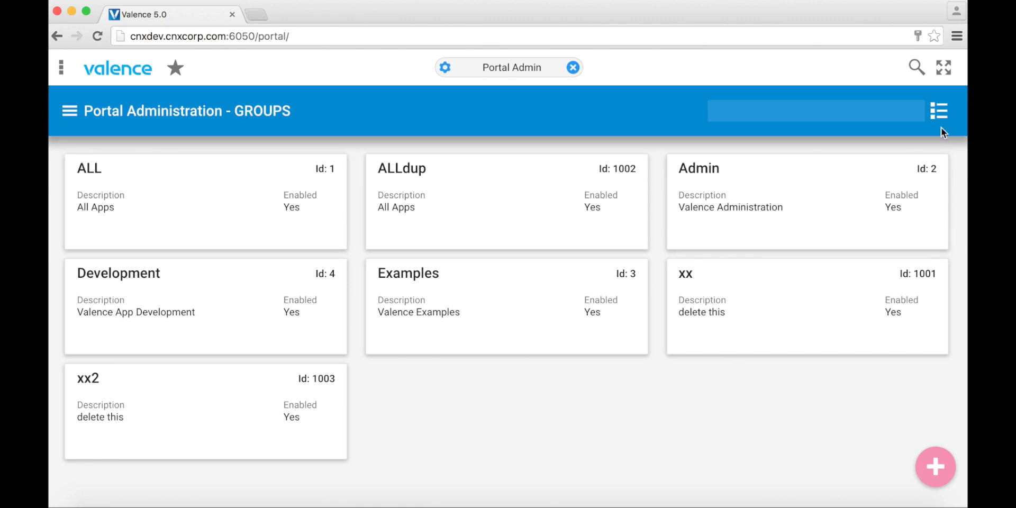
click(940, 112)
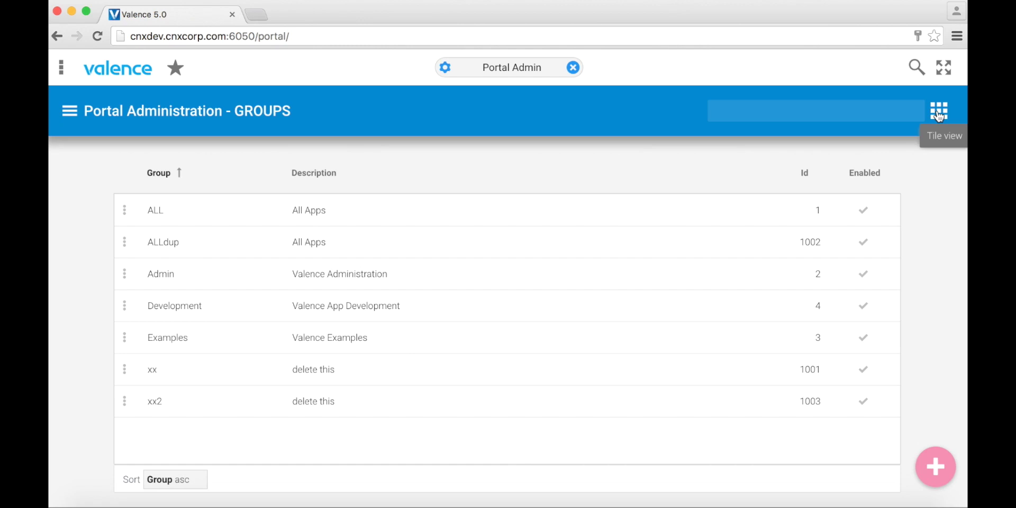
click(940, 112)
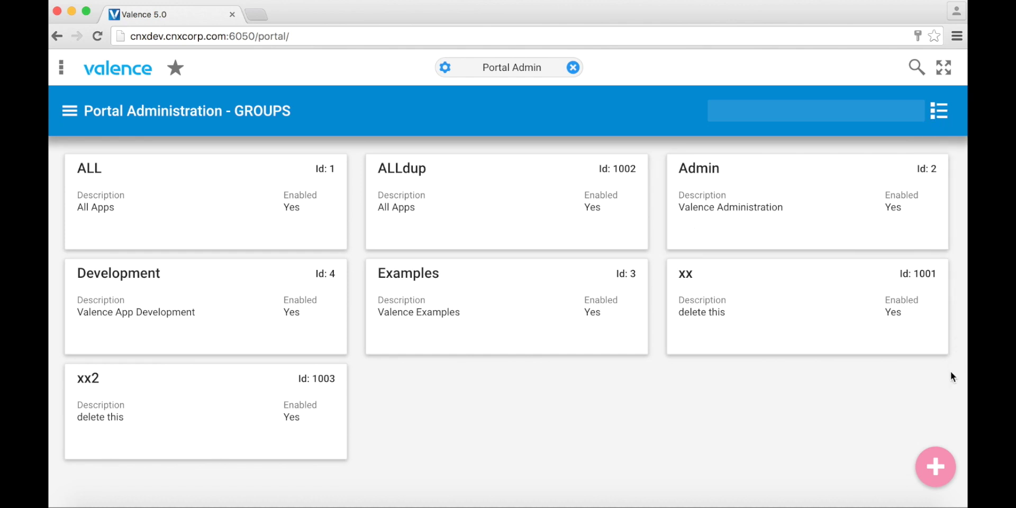
mouse_move(940, 466)
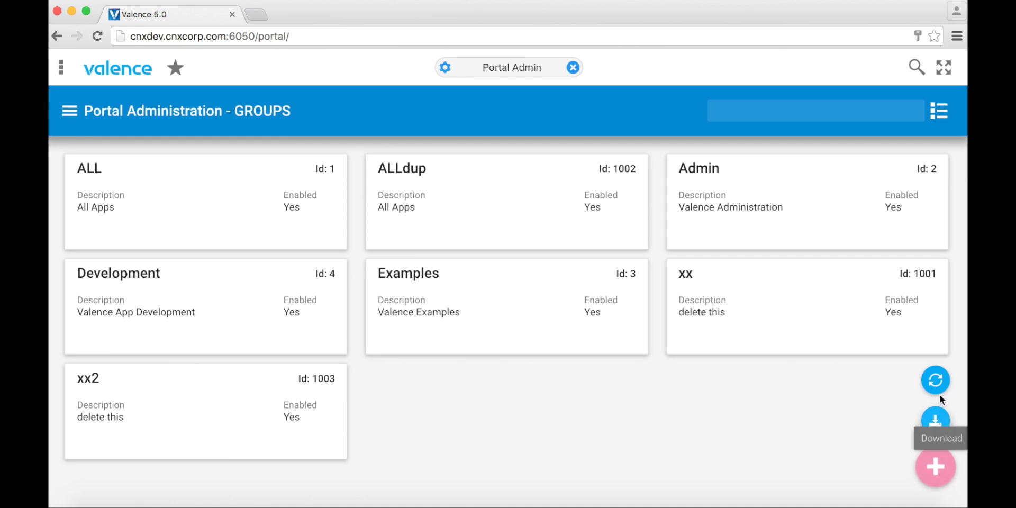
click(940, 380)
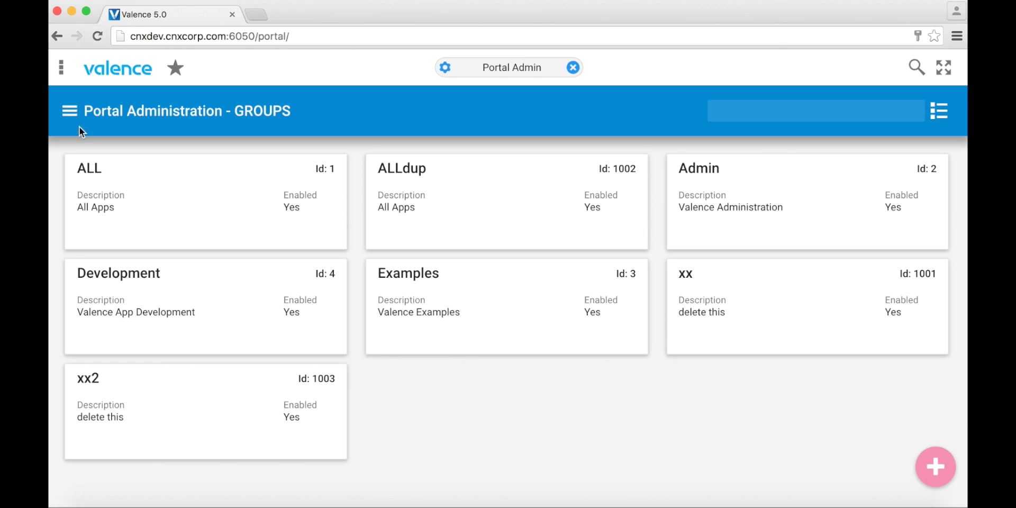
In the Categories section, move Administration below Examples and place Valence Guides after Ext JS 6 Docs within Documentation
click(69, 110)
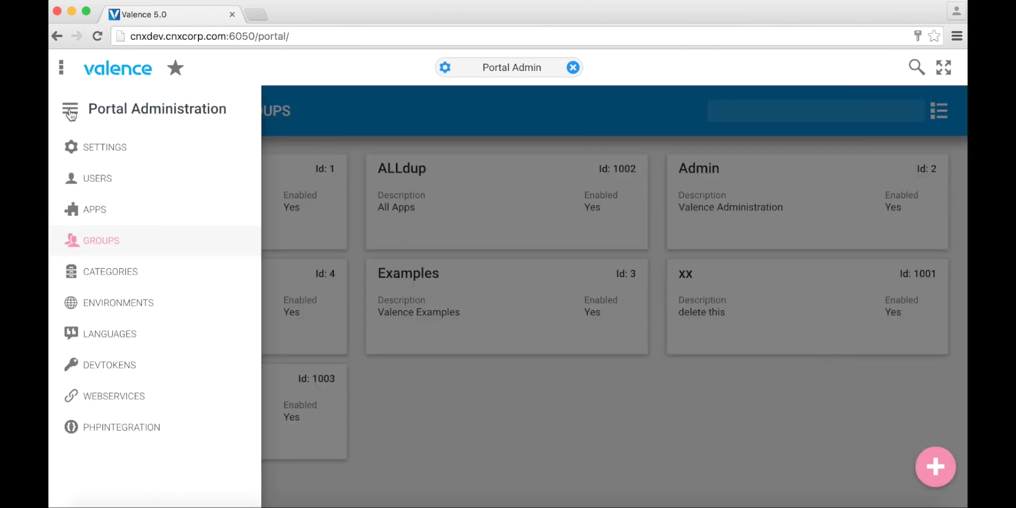
click(105, 272)
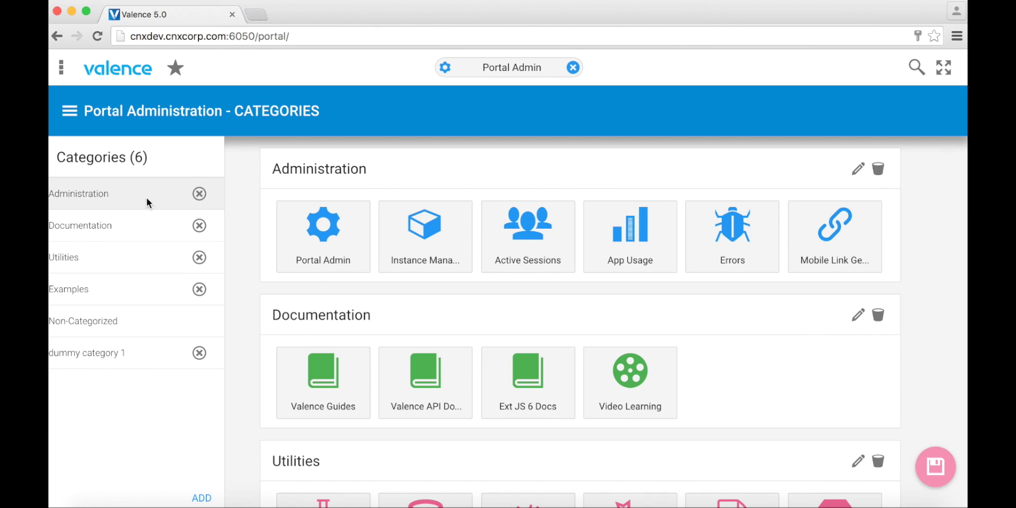
drag(147, 200, 147, 300)
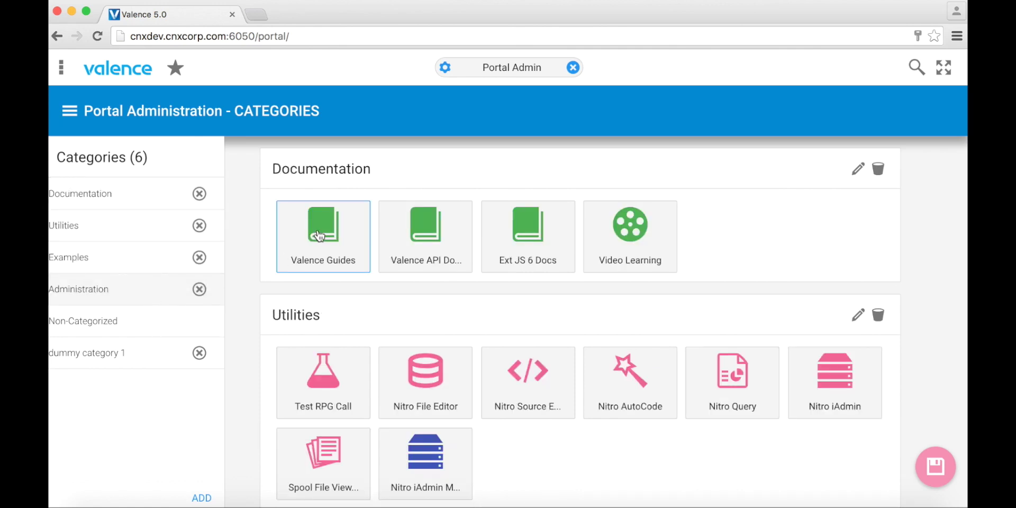
drag(319, 235, 519, 238)
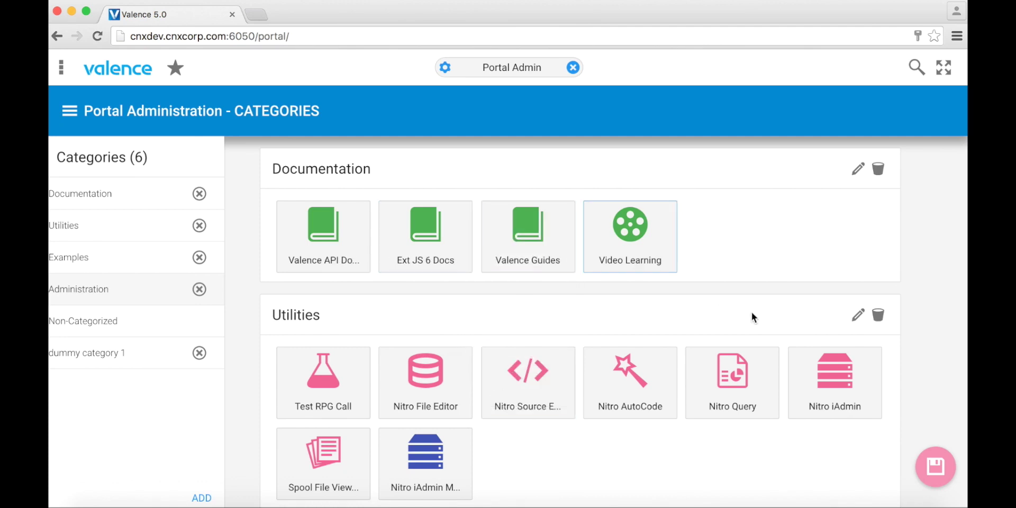
Save the rearranged categories and app order in the Categories section
click(940, 471)
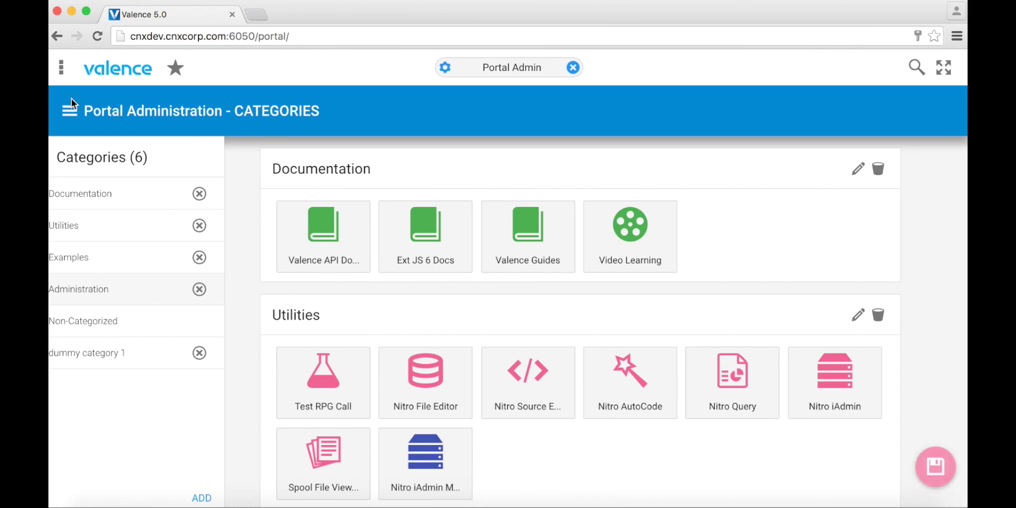
Open the Environments section, switch it to list view and back to tile view, and show the additional refresh and download actions
click(70, 113)
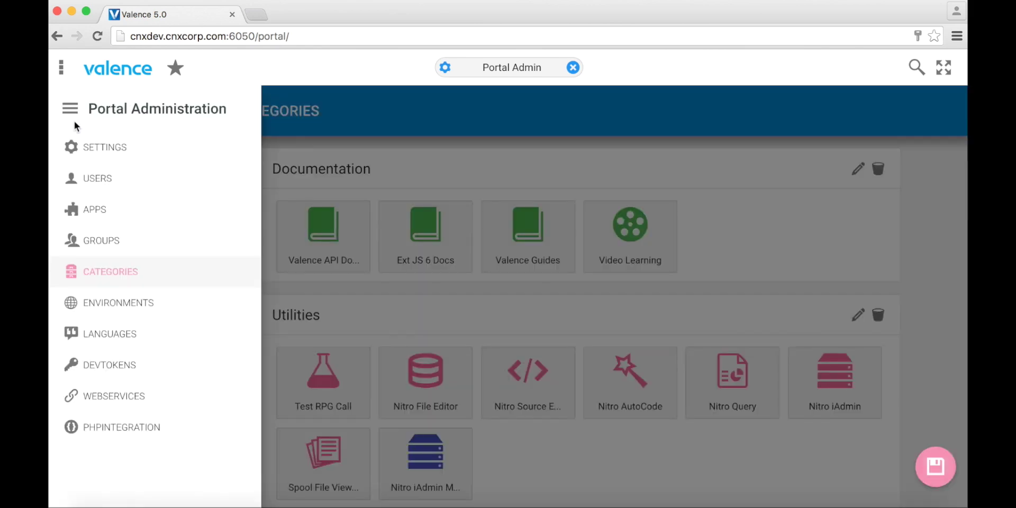
click(109, 304)
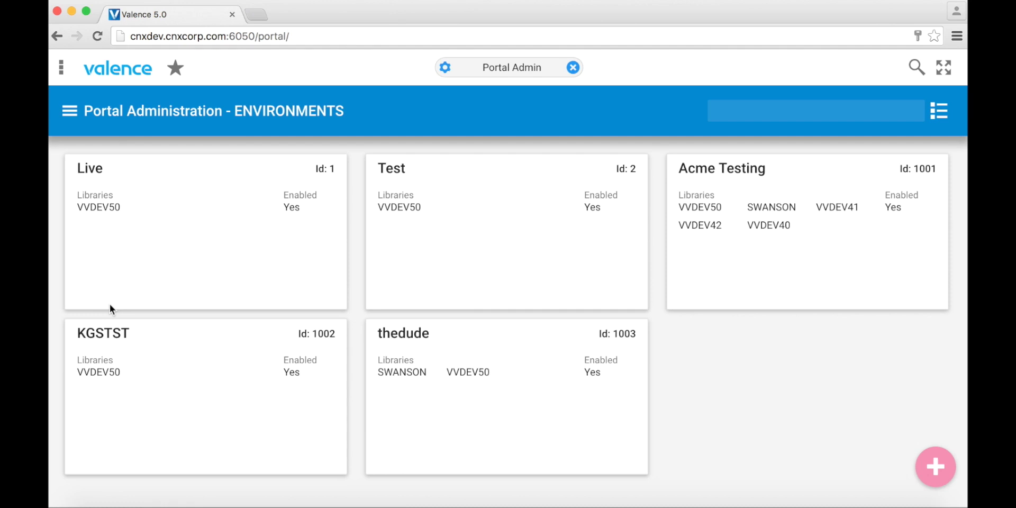
mouse_move(69, 295)
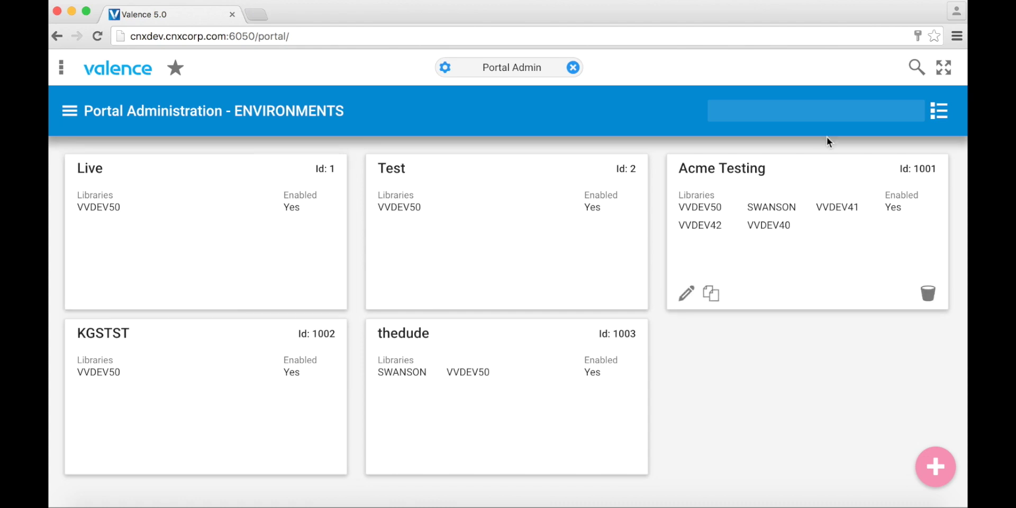
click(945, 112)
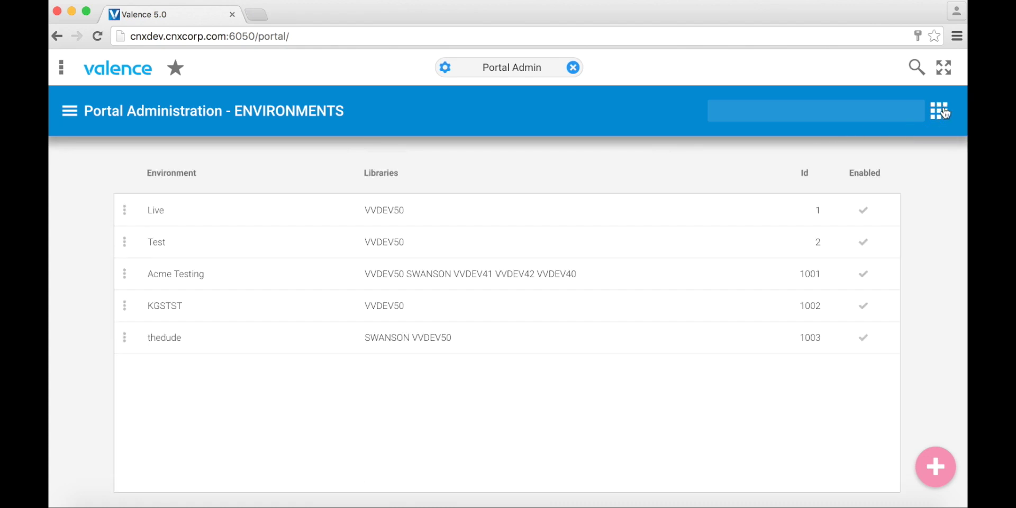
click(945, 112)
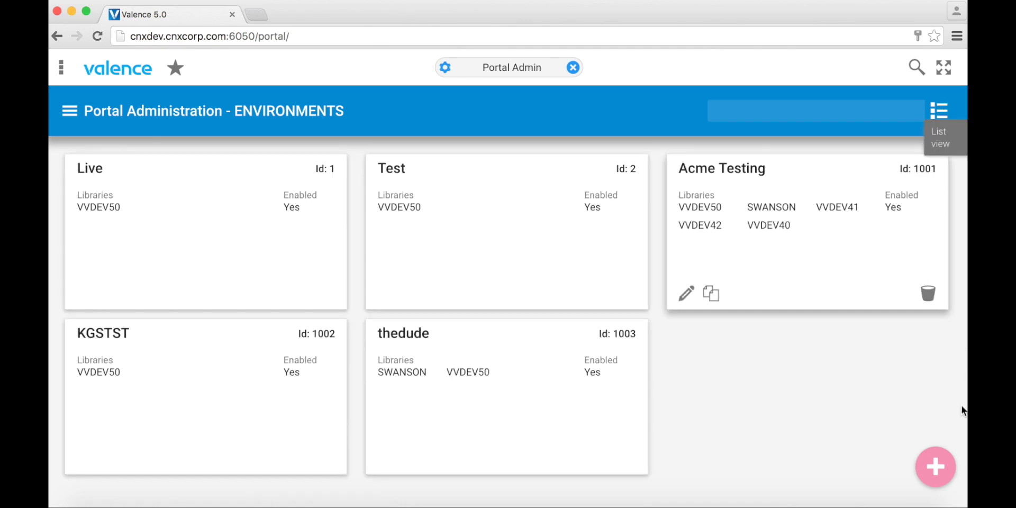
mouse_move(937, 467)
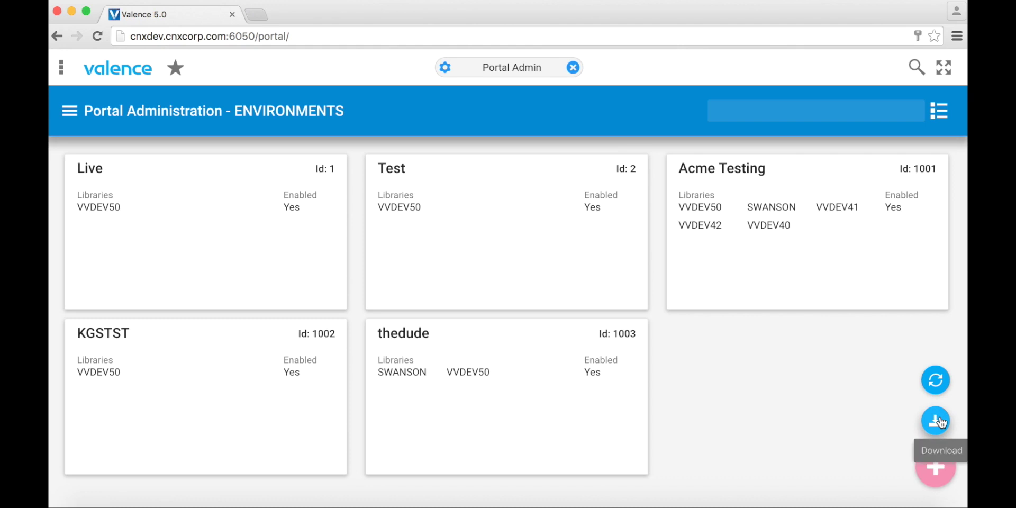
Review the Languages section, and inspect the DevTokens section with the actions available on its first tile
click(69, 113)
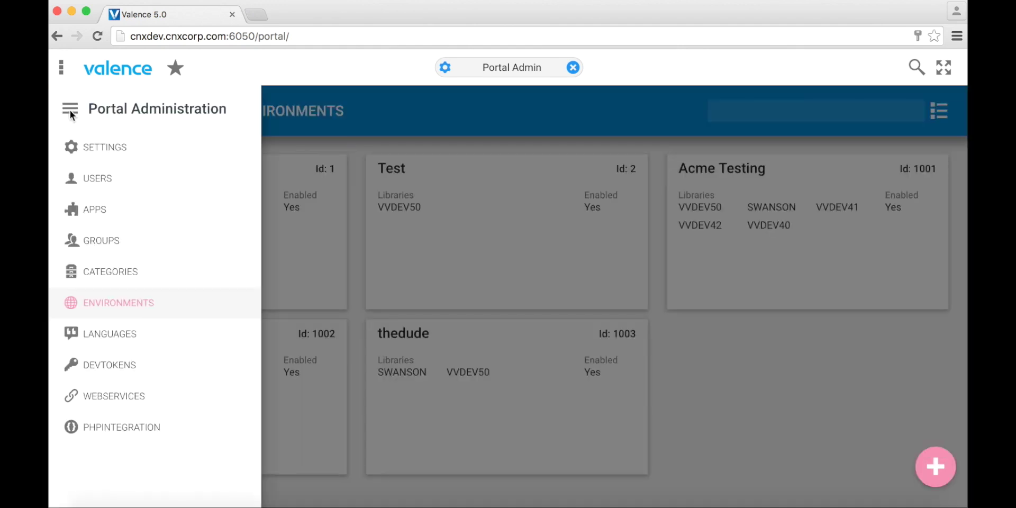
click(111, 337)
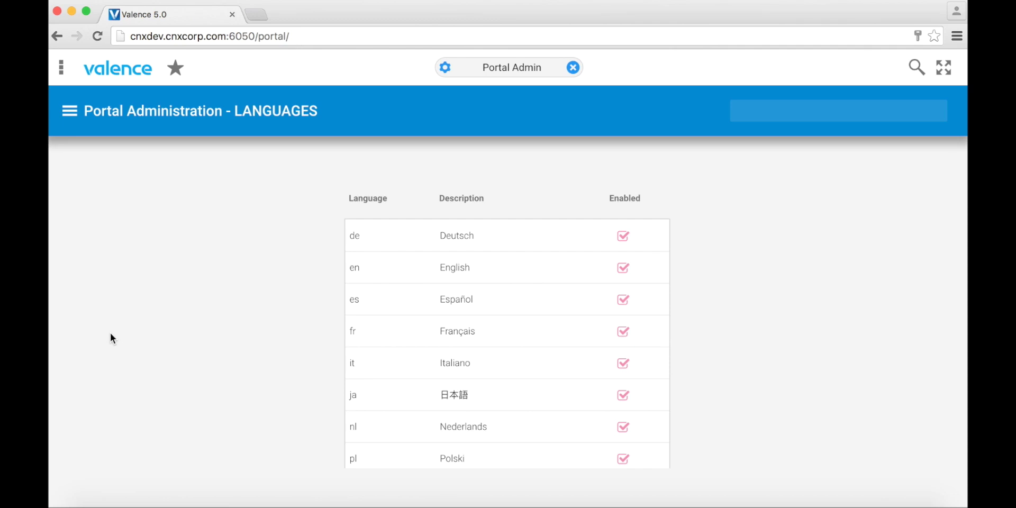
click(73, 115)
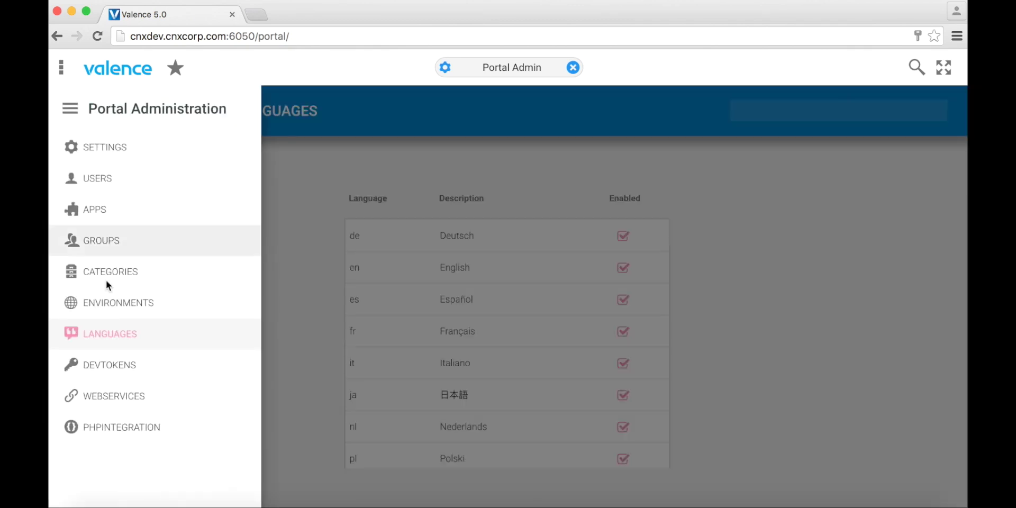
click(119, 365)
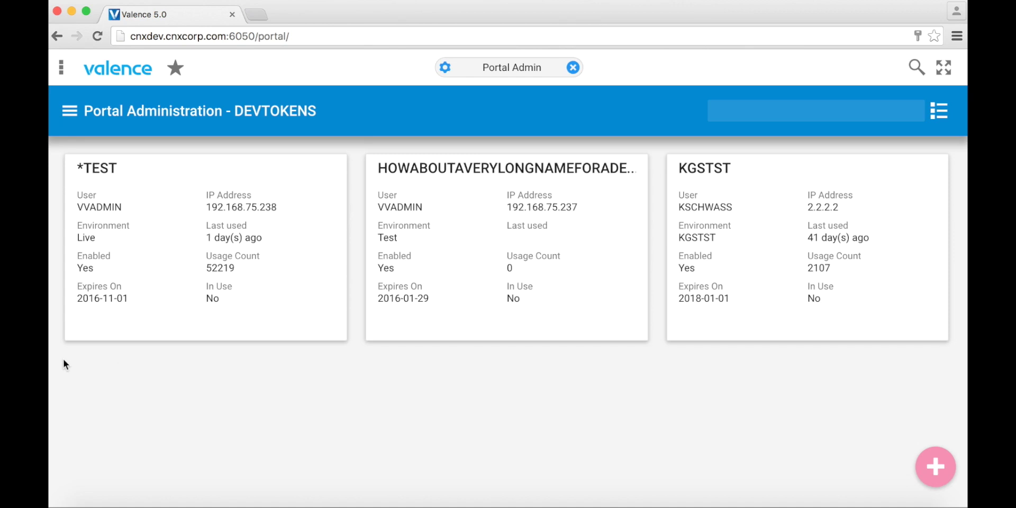
mouse_move(76, 326)
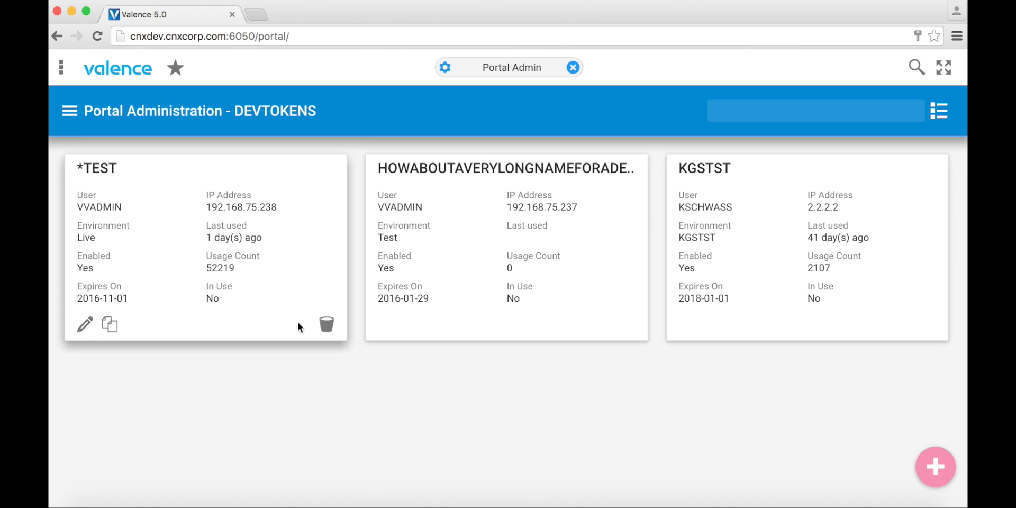
Review the Webservices section and return to the portal's home page of apps
click(73, 112)
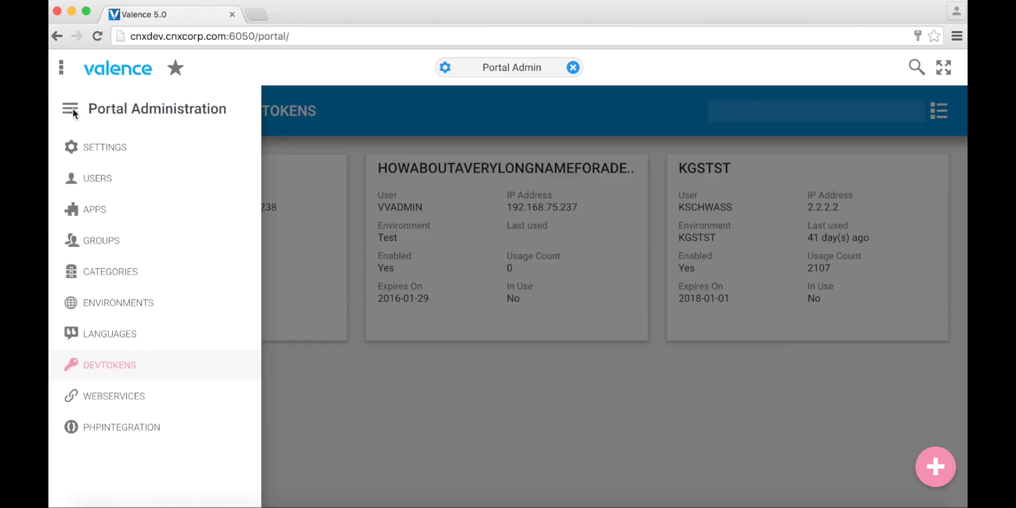
click(115, 397)
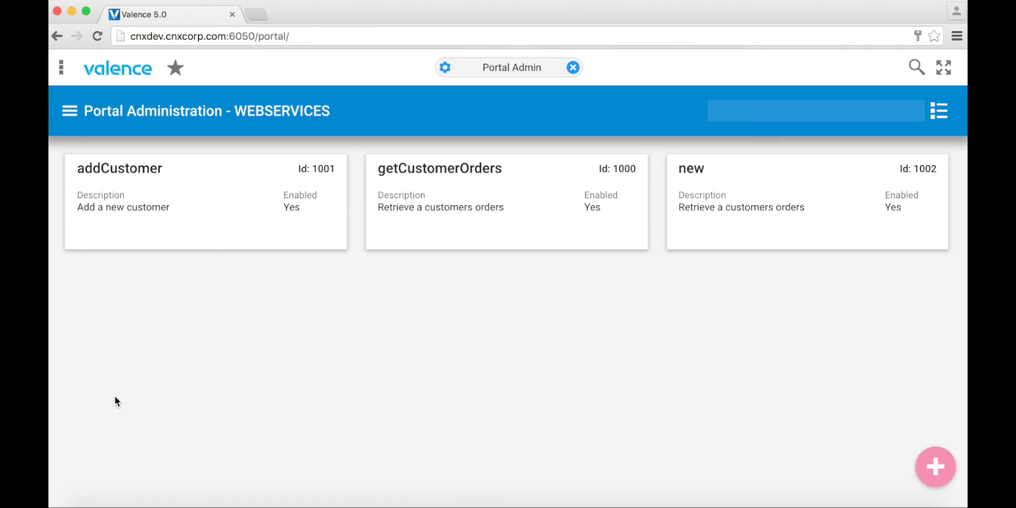
click(73, 111)
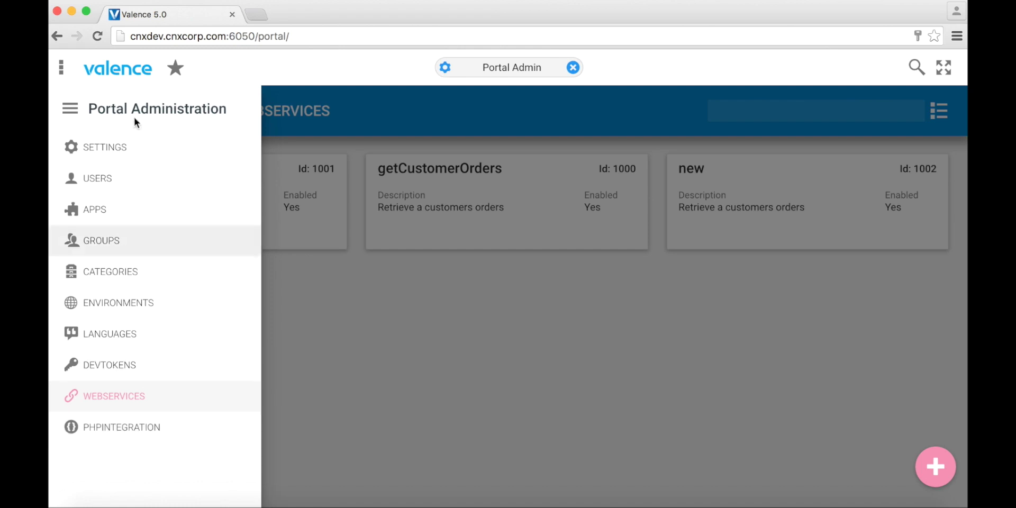
click(128, 77)
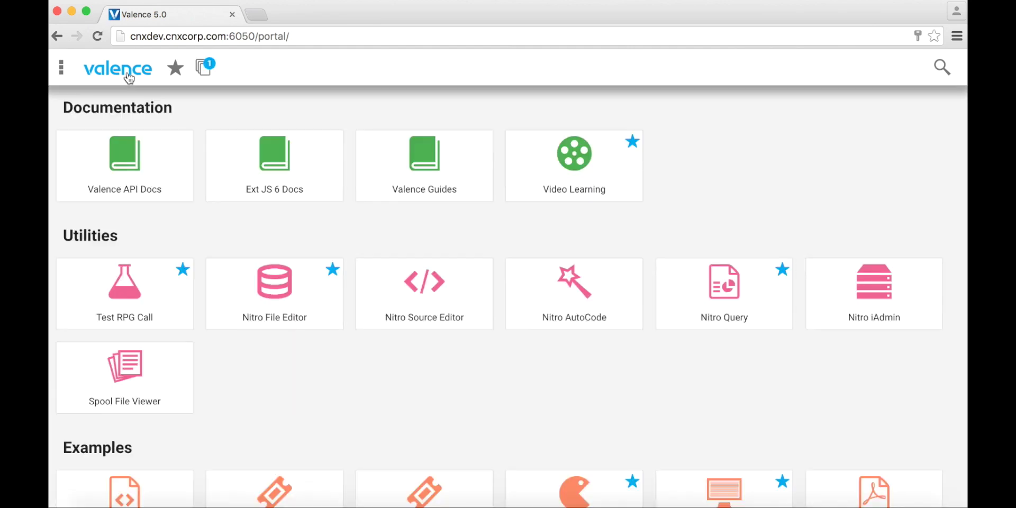